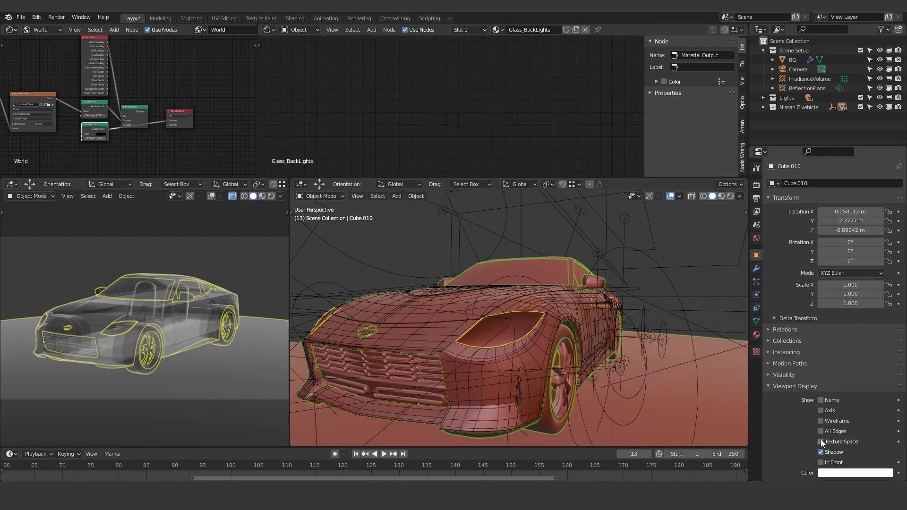
- Hide the main viewport's overlays, switch it to rendered shading and view the car from its front, side and rear
{"action": "scroll", "coordinate": [617, 270], "scroll_direction": "down", "scroll_amount": 4}
{"action": "left_click", "coordinate": [636, 247]}
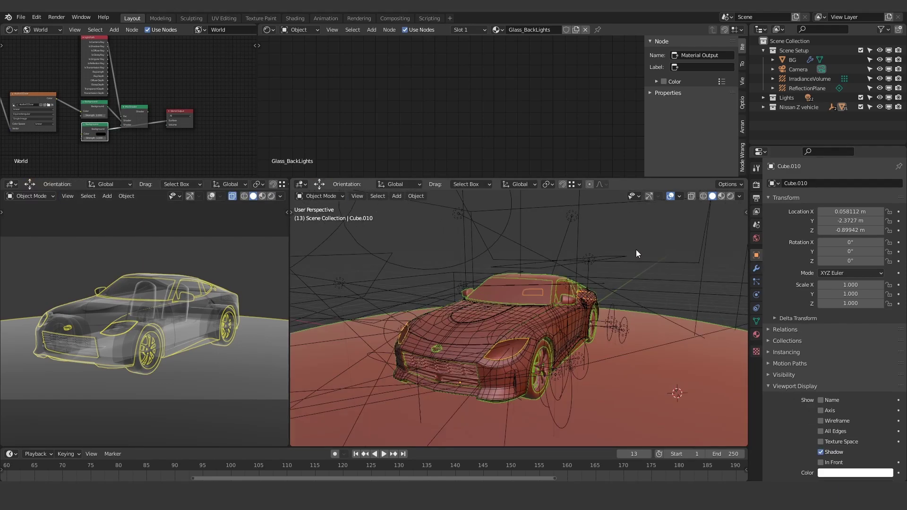
{"action": "key", "text": "KP_1"}
{"action": "left_click", "coordinate": [671, 196]}
{"action": "left_click", "coordinate": [721, 196]}
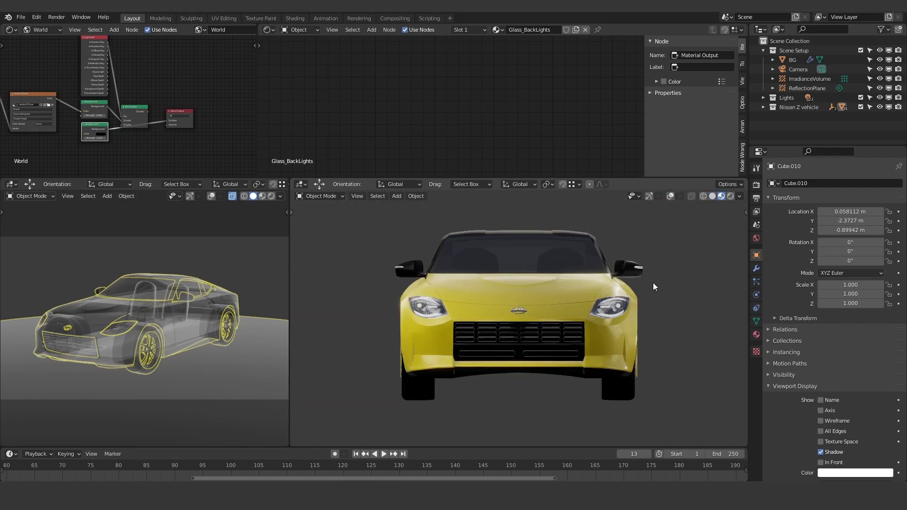
{"action": "middle_click_drag", "start_coordinate": [659, 277], "coordinate": [588, 293]}
{"action": "scroll", "coordinate": [588, 290], "scroll_direction": "down", "scroll_amount": 4}
{"action": "left_click", "coordinate": [730, 196]}
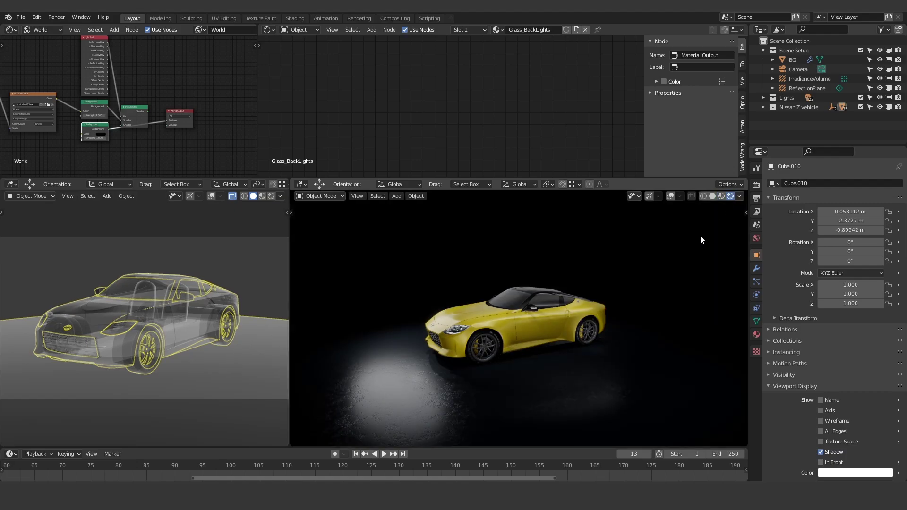
{"action": "middle_click_drag", "start_coordinate": [654, 291], "coordinate": [503, 317]}
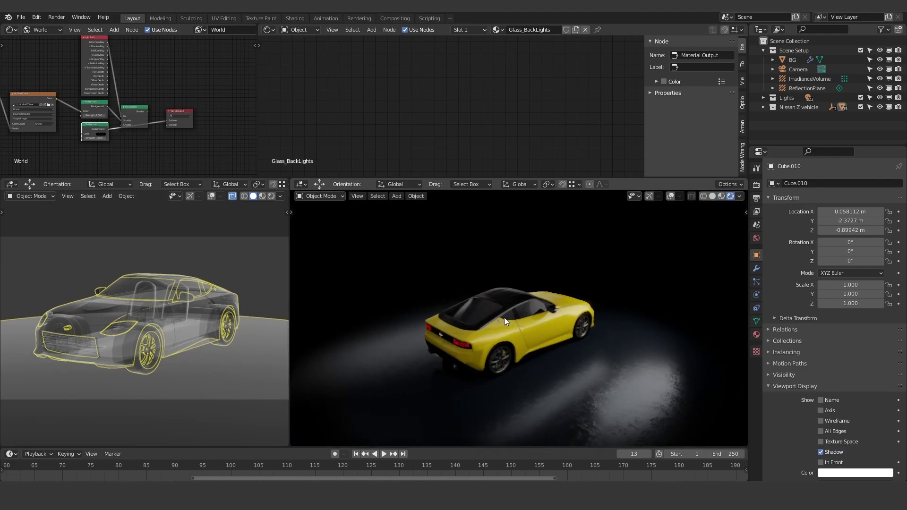
{"action": "middle_click_drag", "start_coordinate": [660, 313], "coordinate": [525, 320]}
- Select the yellow car body and set the Mix node's factor to 1.000 in its CARBODY_c53l material
{"action": "left_click", "coordinate": [525, 318]}
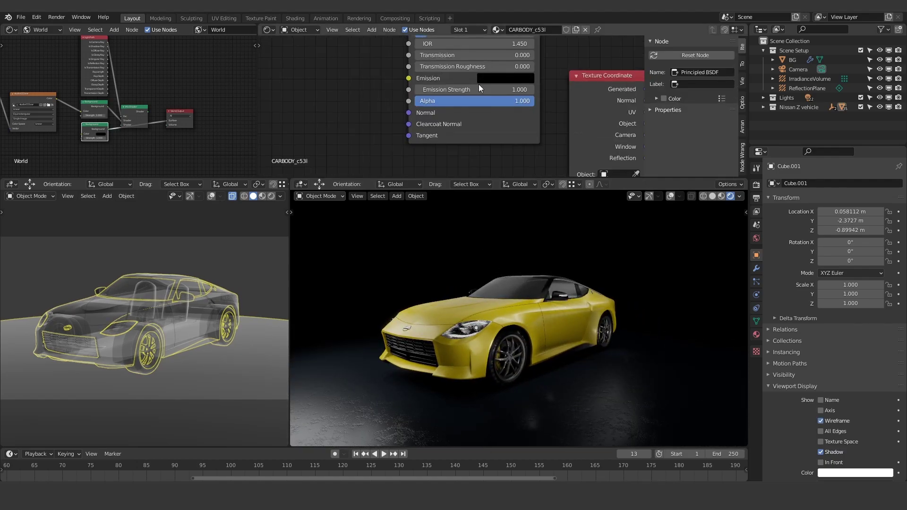
{"action": "scroll", "coordinate": [519, 71], "scroll_direction": "down", "scroll_amount": 12}
{"action": "middle_click_drag", "start_coordinate": [528, 61], "coordinate": [439, 118]}
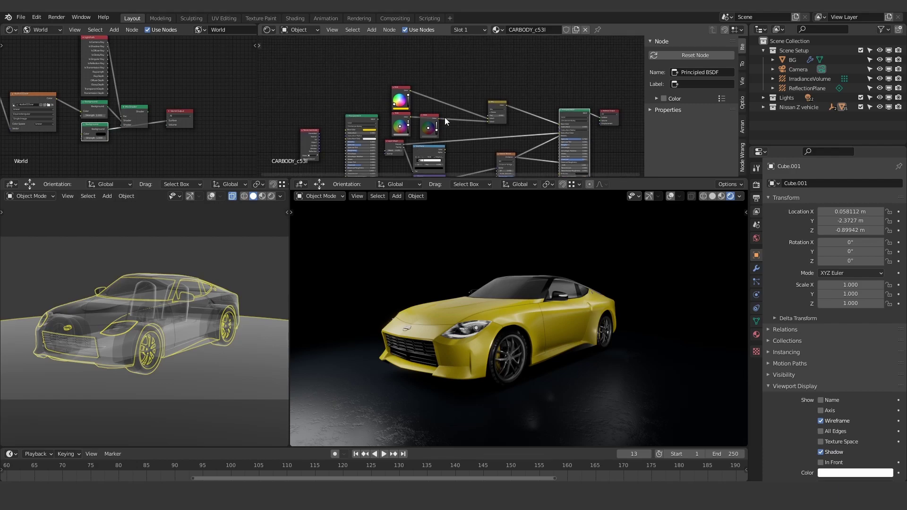
{"action": "scroll", "coordinate": [486, 119], "scroll_direction": "up", "scroll_amount": 6}
{"action": "left_click_drag", "start_coordinate": [517, 121], "coordinate": [535, 121]}
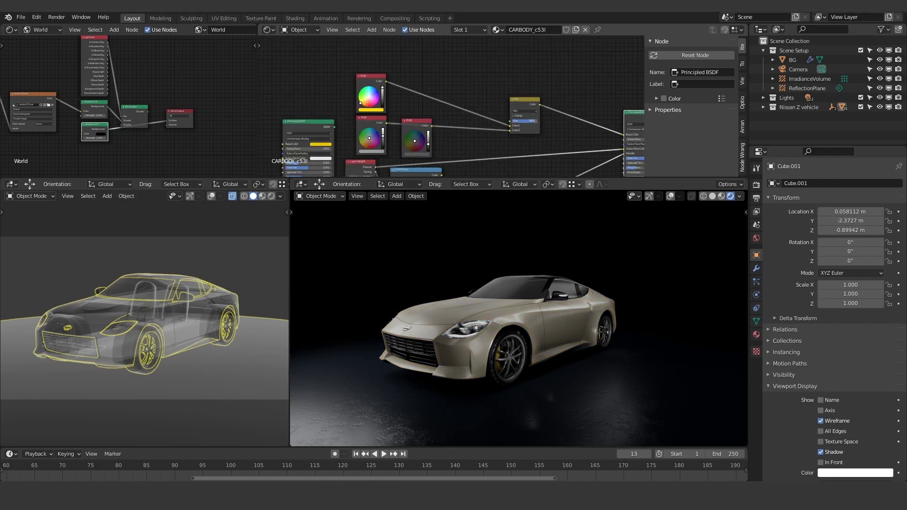
- Set the body paint's Principled BSDF to Specular 0.219, Roughness 0.493 and Clearcoat 0.083
{"action": "middle_click_drag", "start_coordinate": [578, 259], "coordinate": [562, 325]}
{"action": "middle_click_drag", "start_coordinate": [562, 321], "coordinate": [543, 323]}
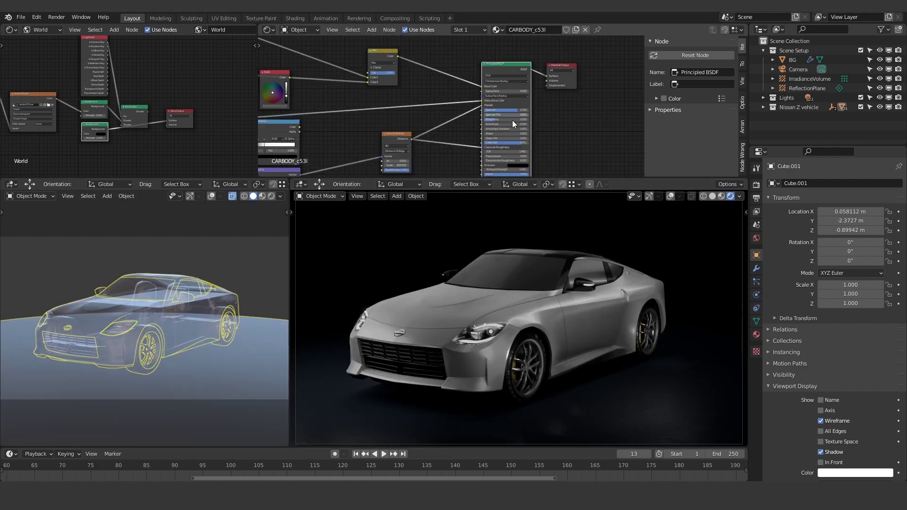
{"action": "scroll", "coordinate": [512, 119], "scroll_direction": "up", "scroll_amount": 6}
{"action": "left_click_drag", "start_coordinate": [523, 128], "coordinate": [504, 127]}
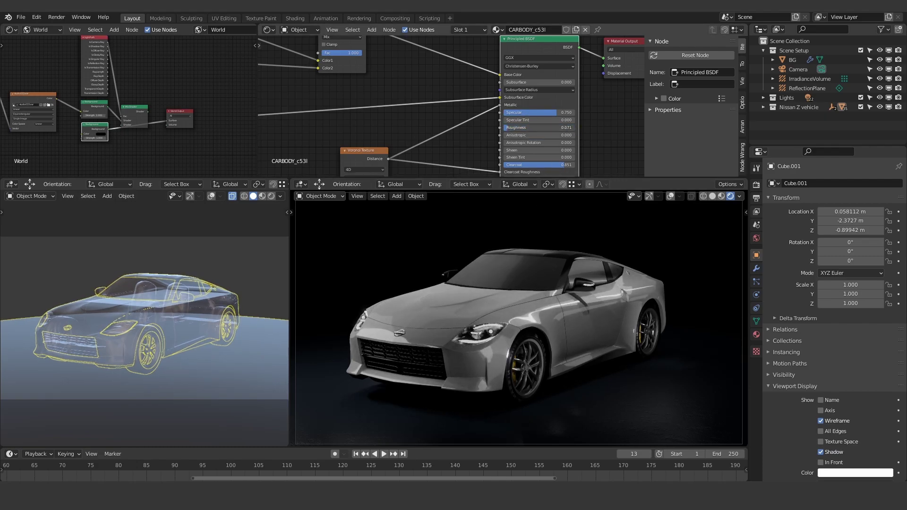
{"action": "left_click_drag", "start_coordinate": [534, 114], "coordinate": [541, 115]}
{"action": "left_click_drag", "start_coordinate": [529, 164], "coordinate": [484, 164]}
{"action": "scroll", "coordinate": [513, 151], "scroll_direction": "down", "scroll_amount": 2}
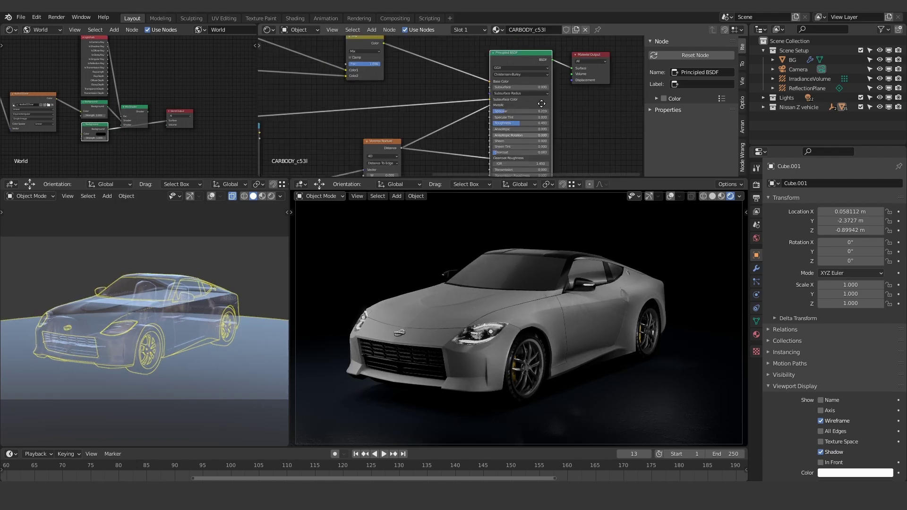
- Duplicate the body paint's Principled BSDF, make room by moving the Material Output, and connect the copy to the output
{"action": "middle_click_drag", "start_coordinate": [485, 133], "coordinate": [466, 93]}
{"action": "middle_click_drag", "start_coordinate": [531, 80], "coordinate": [451, 119]}
{"action": "scroll", "coordinate": [429, 69], "scroll_direction": "down", "scroll_amount": 1}
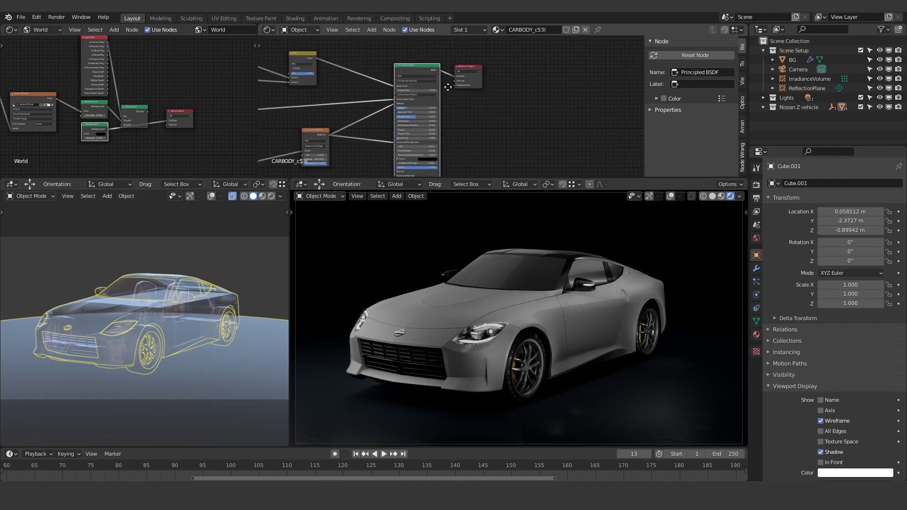
{"action": "key", "text": "shift+d"}
{"action": "left_click", "coordinate": [562, 131]}
{"action": "left_click_drag", "start_coordinate": [468, 71], "coordinate": [619, 92]}
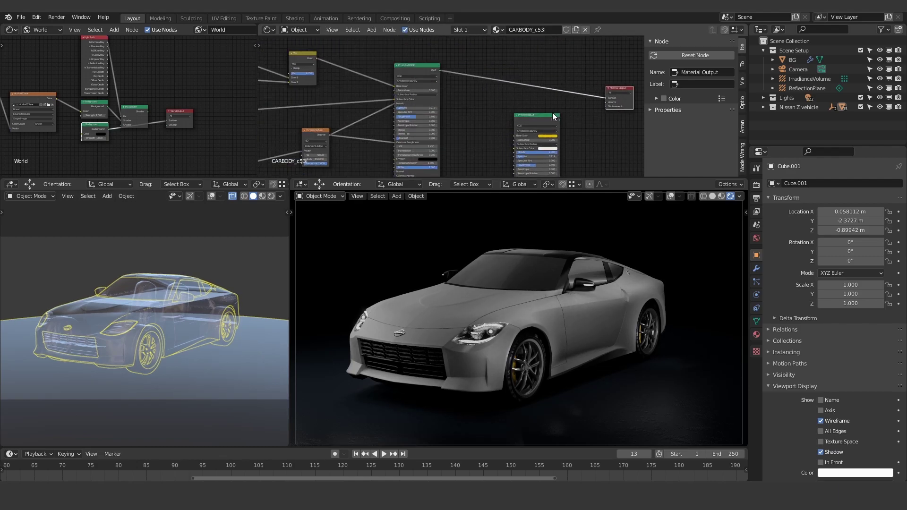
{"action": "left_click", "coordinate": [543, 121], "text": "ctrl+shift"}
- Desaturate the duplicated Principled BSDF's Base Color to a light grey and lower its Metallic value
{"action": "scroll", "coordinate": [533, 89], "scroll_direction": "up", "scroll_amount": 3}
{"action": "middle_click_drag", "start_coordinate": [552, 109], "coordinate": [451, 95]}
{"action": "middle_click_drag", "start_coordinate": [490, 107], "coordinate": [490, 80]}
{"action": "left_click", "coordinate": [514, 82]}
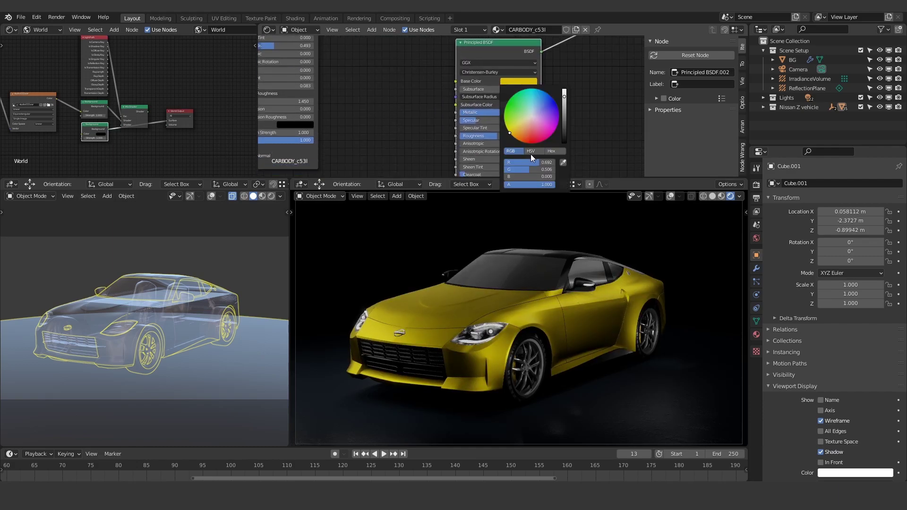
{"action": "left_click", "coordinate": [531, 151]}
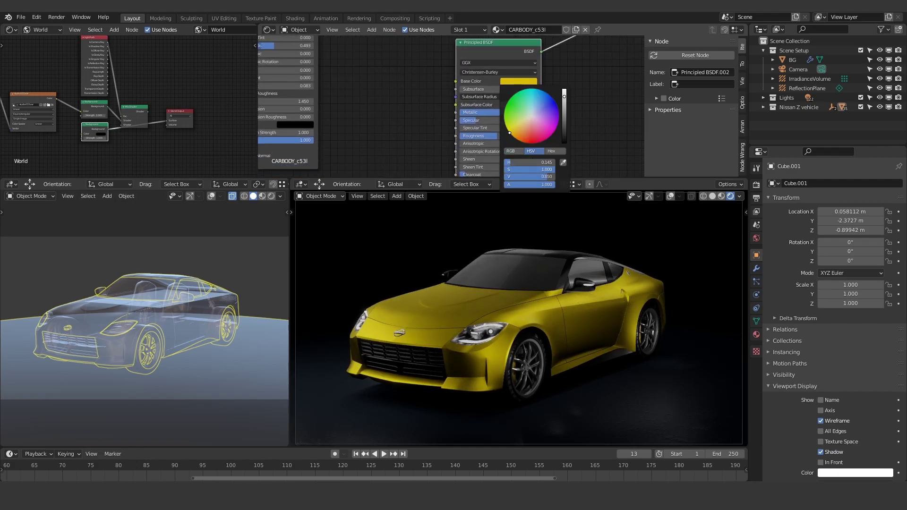
{"action": "left_click_drag", "start_coordinate": [530, 169], "coordinate": [469, 156]}
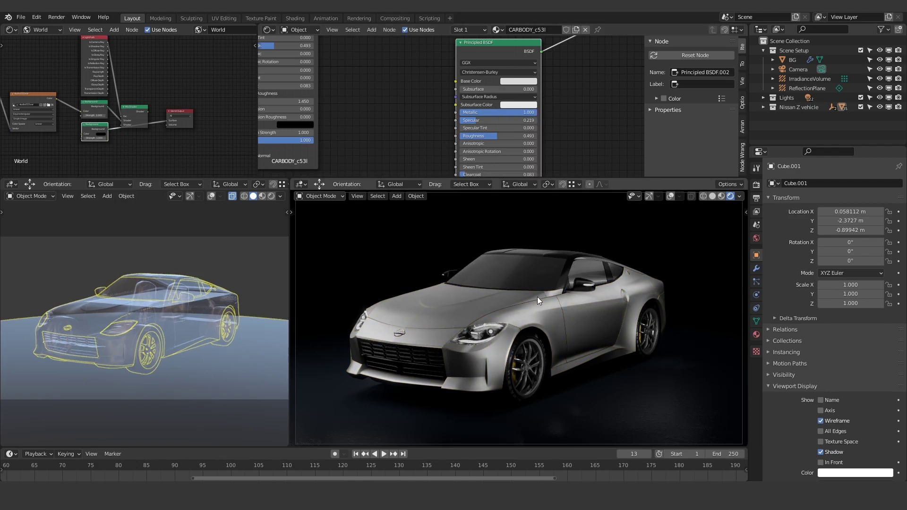
{"action": "left_click_drag", "start_coordinate": [519, 113], "coordinate": [500, 114]}
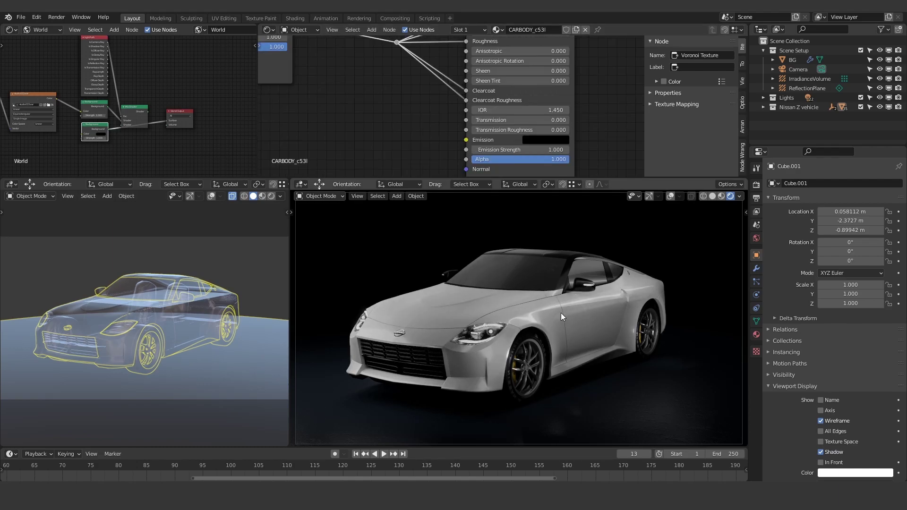
- Inspect the paint flakes up close and disconnect the Voronoi Texture from the body shader's Clearcoat input
{"action": "scroll", "coordinate": [561, 313], "scroll_direction": "up", "scroll_amount": 12}
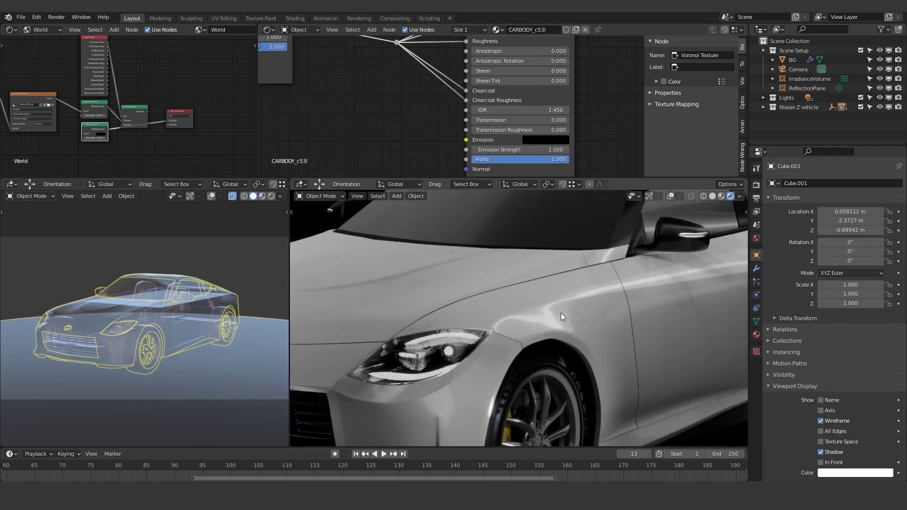
{"action": "scroll", "coordinate": [560, 313], "scroll_direction": "up", "scroll_amount": 8}
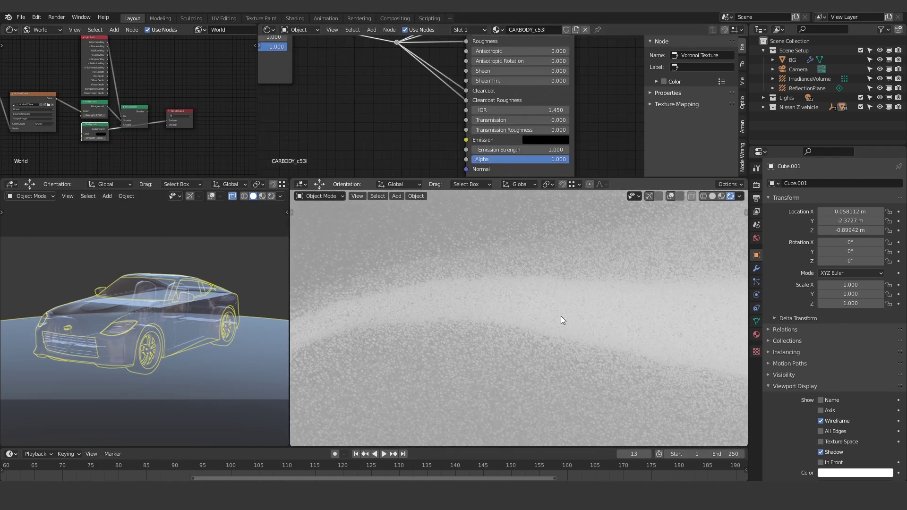
{"action": "left_click", "coordinate": [477, 307]}
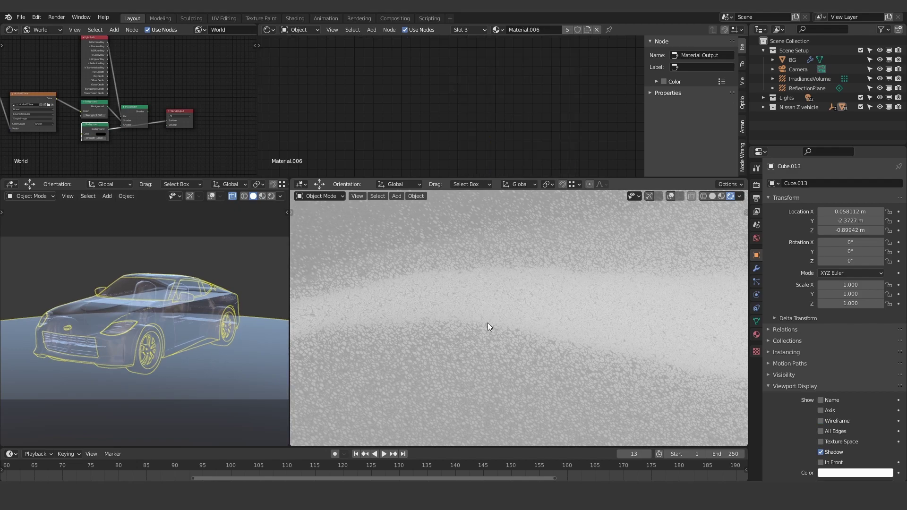
{"action": "left_click", "coordinate": [488, 323]}
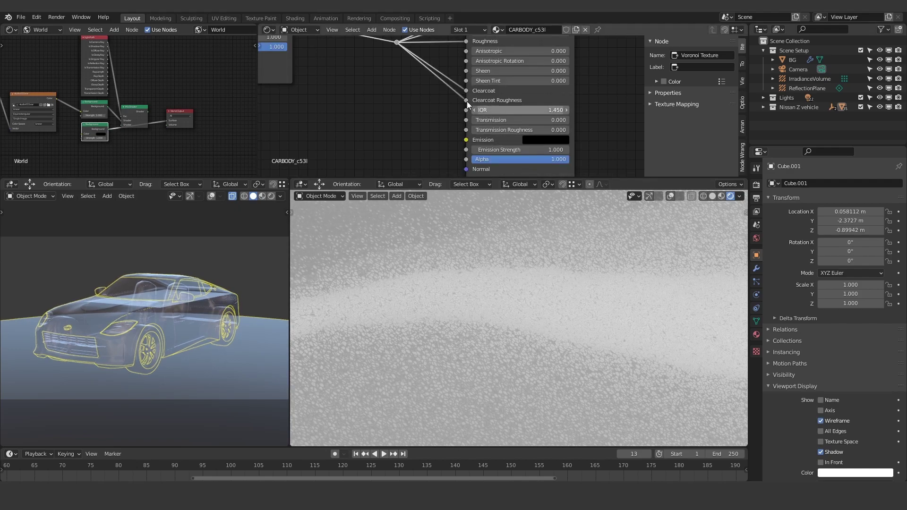
{"action": "left_click_drag", "start_coordinate": [466, 91], "coordinate": [439, 76]}
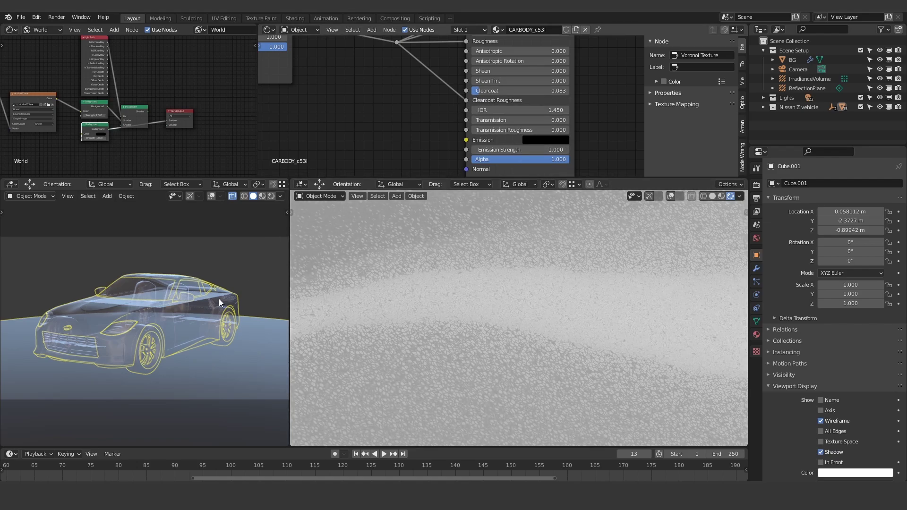
{"action": "scroll", "coordinate": [237, 141], "scroll_direction": "down", "scroll_amount": 1}
{"action": "scroll", "coordinate": [368, 121], "scroll_direction": "down", "scroll_amount": 7}
{"action": "middle_click_drag", "start_coordinate": [373, 123], "coordinate": [573, 153]}
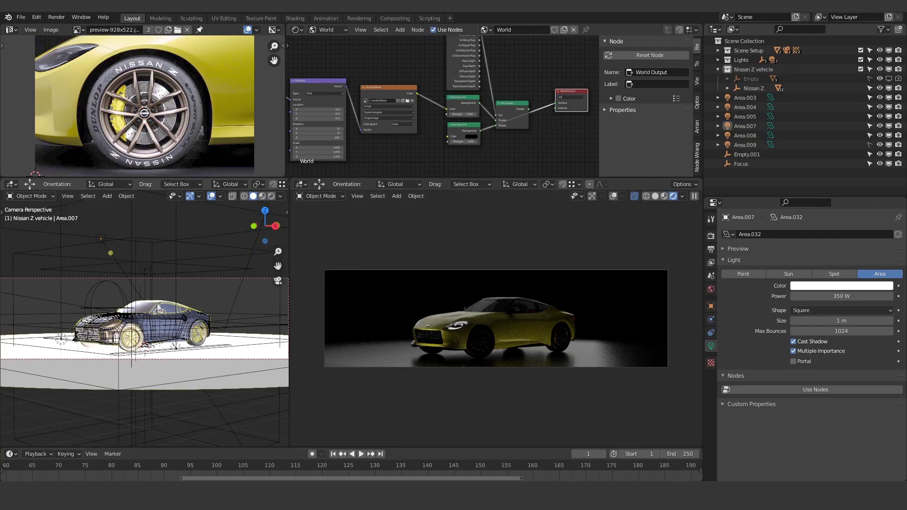
- Select the loose area lights Area.003 through Area.009 and create a new collection for them
{"action": "middle_click_drag", "start_coordinate": [157, 307], "coordinate": [145, 331]}
{"action": "middle_click_drag", "start_coordinate": [146, 287], "coordinate": [168, 303], "text": "shift"}
{"action": "left_click", "coordinate": [740, 98]}
{"action": "left_click", "coordinate": [735, 145], "text": "shift"}
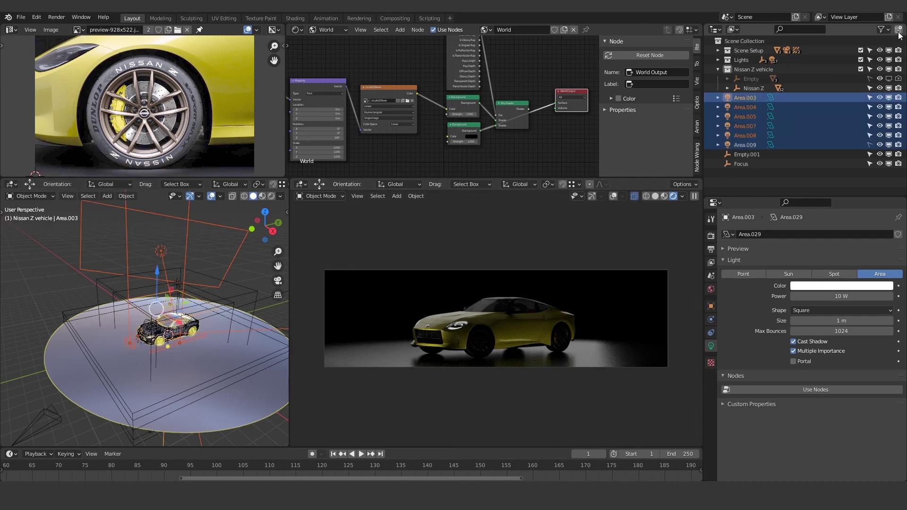
{"action": "left_click", "coordinate": [898, 29]}
- Exclude the new area light collection from the view layer and rename it test xxx
{"action": "left_click", "coordinate": [879, 97]}
{"action": "left_click", "coordinate": [860, 97]}
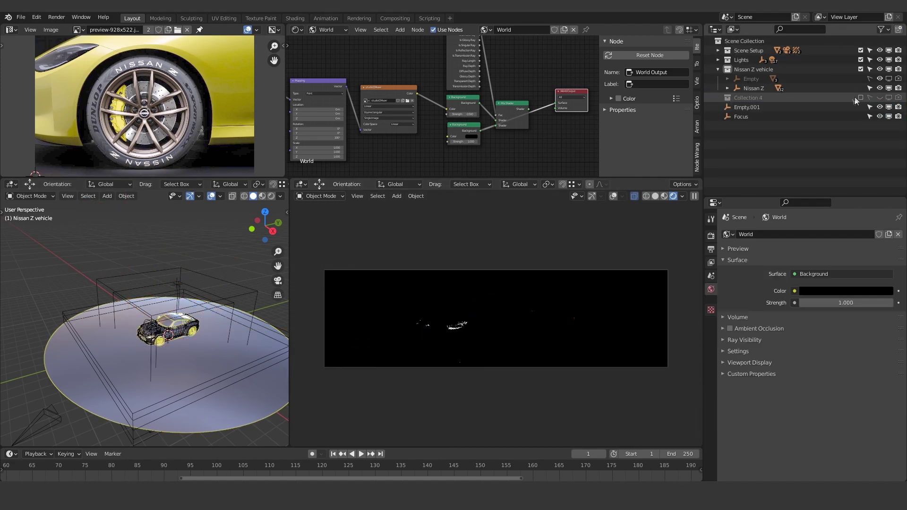
{"action": "double_click", "coordinate": [751, 98]}
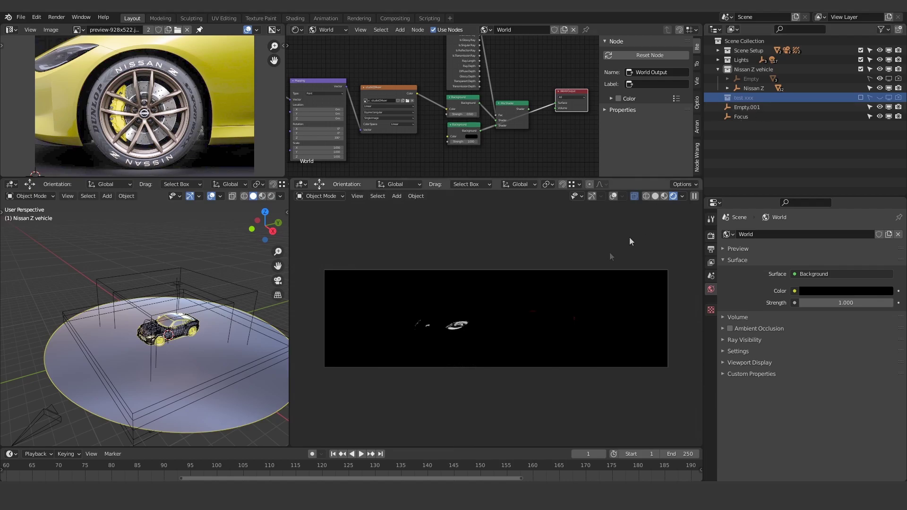
- Return to the camera view and expand the Controler Lights hierarchy in an enlarged Outliner, fitting the render view
{"action": "key", "text": "KP_0"}
{"action": "left_click", "coordinate": [718, 70]}
{"action": "left_click", "coordinate": [717, 60]}
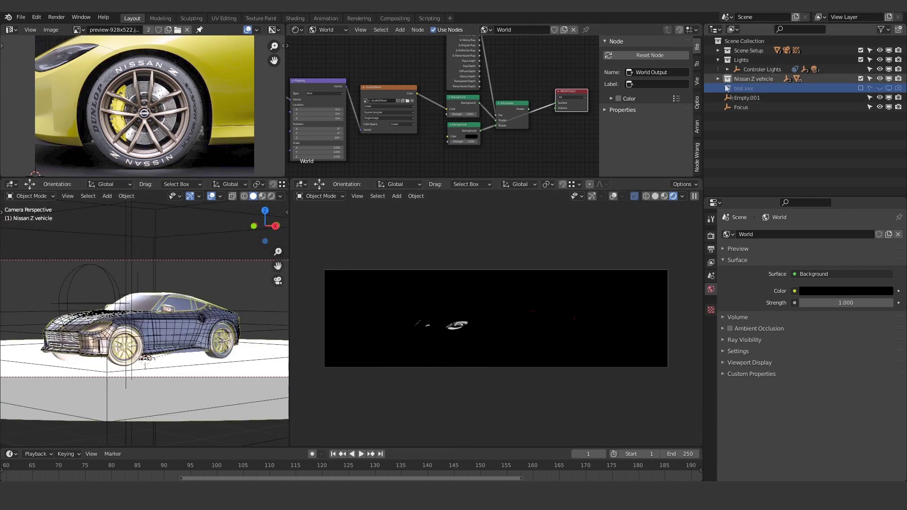
{"action": "left_click", "coordinate": [727, 70]}
{"action": "left_click_drag", "start_coordinate": [803, 196], "coordinate": [803, 300]}
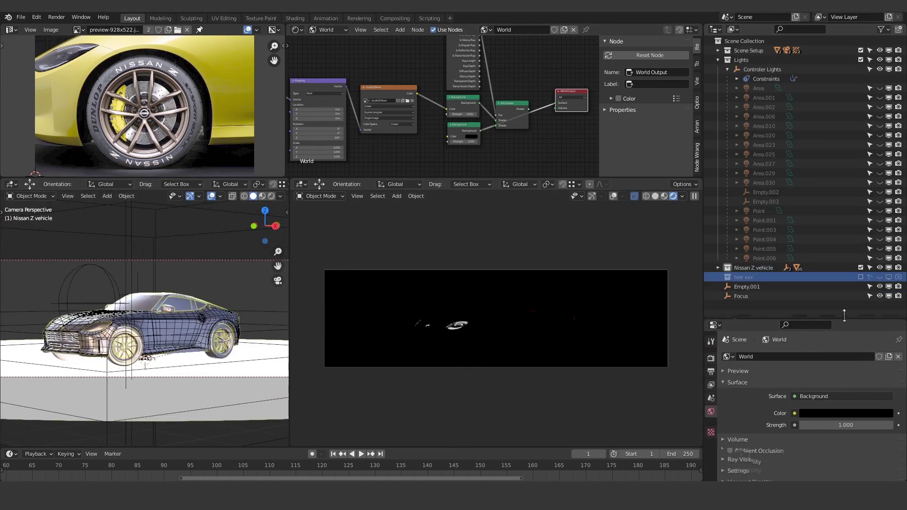
{"action": "key", "text": "Home"}
- Unhide the area lights from Area.001 through Area.030, plus Empty.002 and Empty.003, under Controler Lights
{"action": "left_click", "coordinate": [879, 98]}
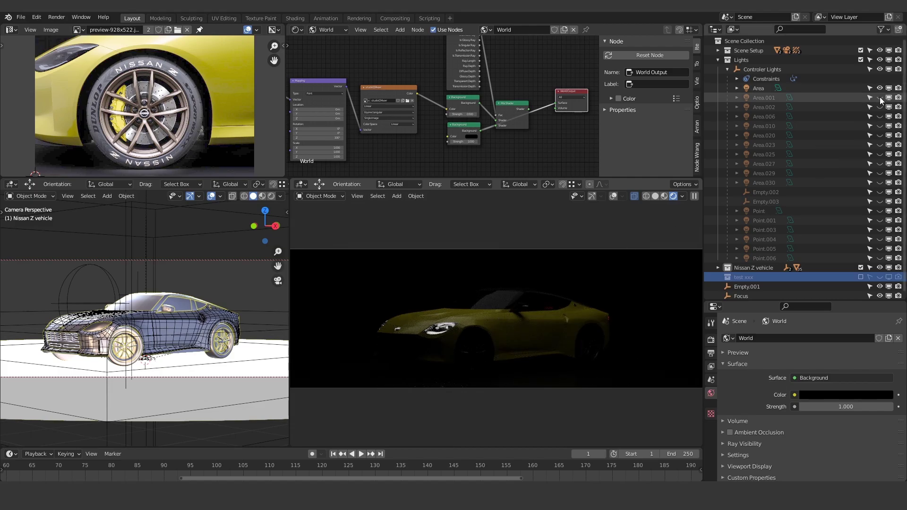
{"action": "left_click", "coordinate": [879, 107]}
{"action": "left_click", "coordinate": [879, 115]}
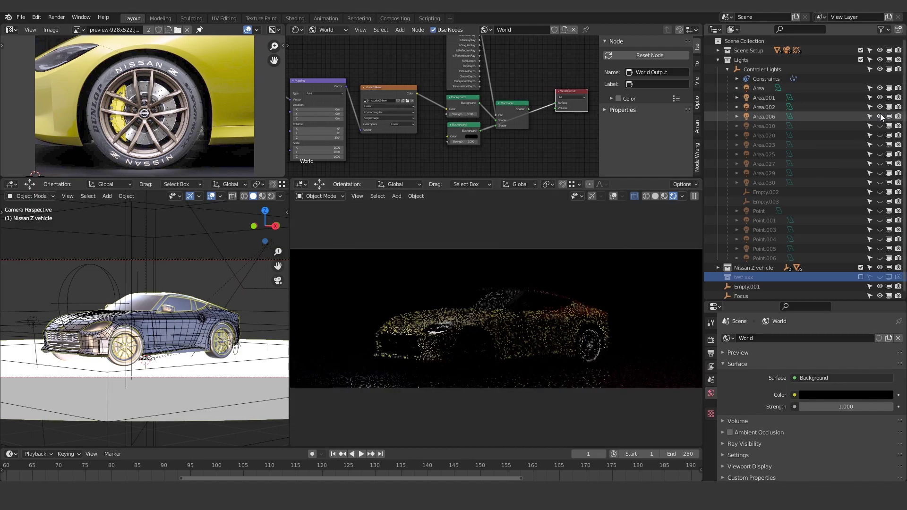
{"action": "left_click", "coordinate": [879, 125]}
{"action": "left_click", "coordinate": [878, 134]}
{"action": "left_click", "coordinate": [879, 145]}
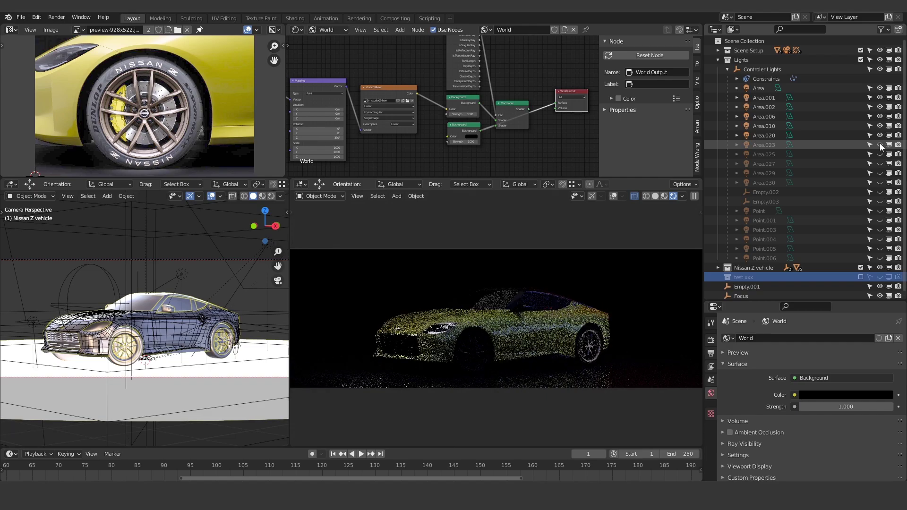
{"action": "left_click", "coordinate": [879, 154]}
{"action": "left_click", "coordinate": [879, 164]}
{"action": "left_click", "coordinate": [879, 173]}
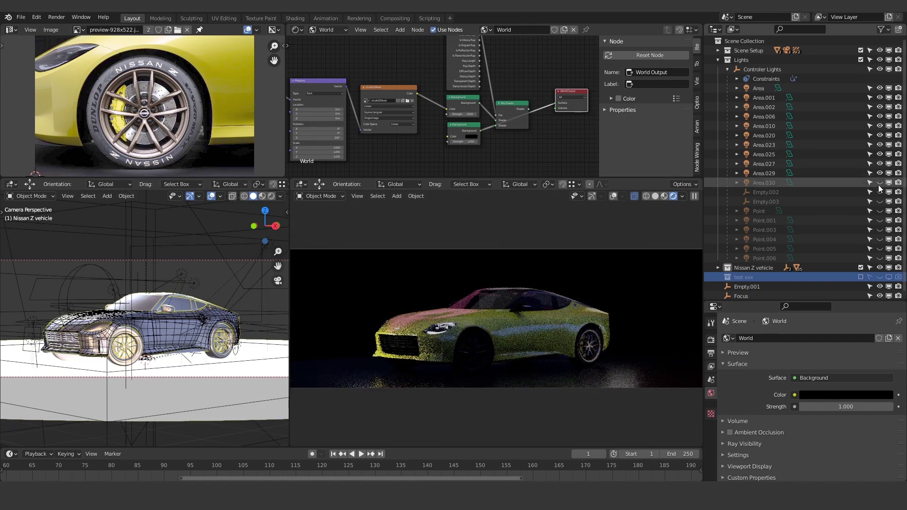
{"action": "left_click", "coordinate": [880, 182]}
{"action": "left_click", "coordinate": [878, 192]}
{"action": "left_click", "coordinate": [879, 201]}
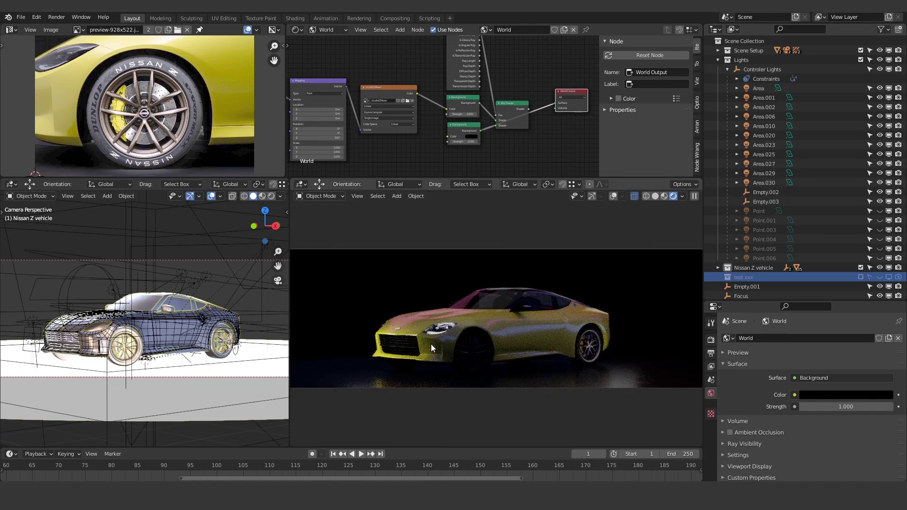
- Select the car body and change its CARBODY_c53l paint from yellow to light grey through the shader's colour Mix node
{"action": "left_click", "coordinate": [432, 344]}
{"action": "middle_click_drag", "start_coordinate": [442, 88], "coordinate": [465, 110]}
{"action": "left_click", "coordinate": [469, 97], "text": "ctrl+shift"}
{"action": "left_click_drag", "start_coordinate": [469, 102], "coordinate": [505, 114]}
{"action": "scroll", "coordinate": [506, 114], "scroll_direction": "down", "scroll_amount": 2}
{"action": "middle_click_drag", "start_coordinate": [586, 121], "coordinate": [511, 115]}
{"action": "scroll", "coordinate": [543, 75], "scroll_direction": "down", "scroll_amount": 3}
{"action": "left_click", "coordinate": [537, 124], "text": "ctrl+shift"}
{"action": "scroll", "coordinate": [476, 106], "scroll_direction": "down", "scroll_amount": 2}
{"action": "left_click", "coordinate": [390, 83]}
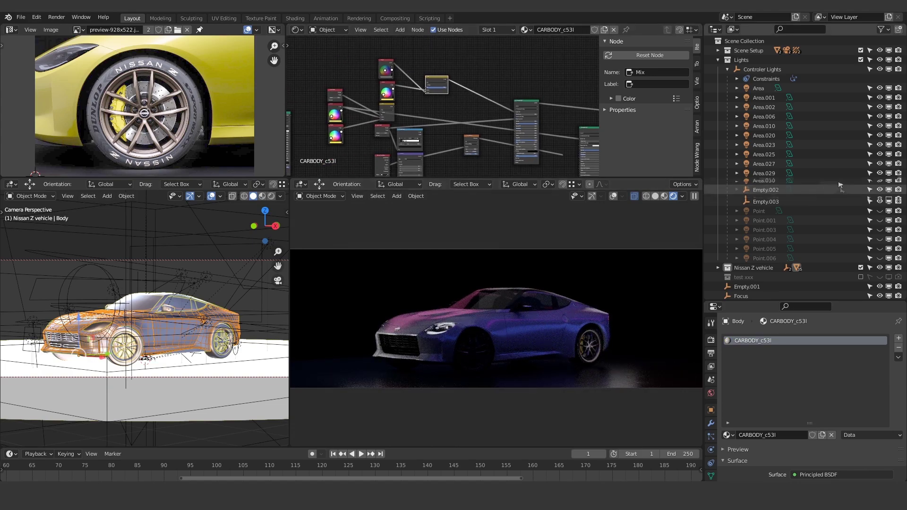
- Unhide the lights Point and Point.001 under Controler Lights
{"action": "left_click", "coordinate": [879, 210]}
{"action": "left_click", "coordinate": [880, 220]}
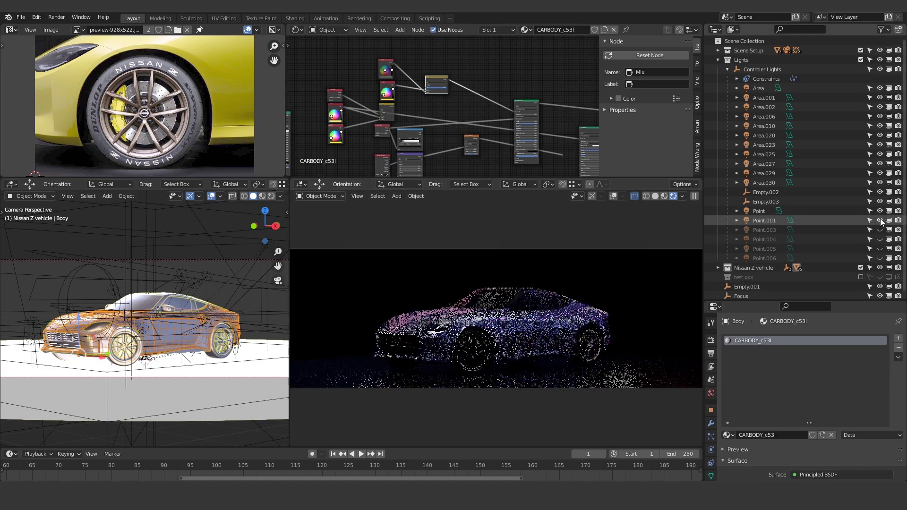
- Examine the car's front parts and the headlight glass mesh in Edit Mode, and return to the camera view
{"action": "middle_click_drag", "start_coordinate": [123, 312], "coordinate": [121, 339]}
{"action": "scroll", "coordinate": [170, 359], "scroll_direction": "up", "scroll_amount": 4}
{"action": "scroll", "coordinate": [189, 331], "scroll_direction": "up", "scroll_amount": 3}
{"action": "left_click", "coordinate": [174, 321]}
{"action": "key", "text": "Tab"}
{"action": "key", "text": "Tab"}
{"action": "left_click", "coordinate": [175, 322]}
{"action": "key", "text": "Tab"}
{"action": "middle_click_drag", "start_coordinate": [207, 341], "coordinate": [152, 314]}
{"action": "key", "text": "Tab"}
{"action": "scroll", "coordinate": [155, 322], "scroll_direction": "up", "scroll_amount": 4}
{"action": "left_click", "coordinate": [158, 319]}
{"action": "key", "text": "Tab"}
{"action": "scroll", "coordinate": [174, 310], "scroll_direction": "down", "scroll_amount": 5}
{"action": "key", "text": "Tab"}
{"action": "key", "text": "KP_0"}
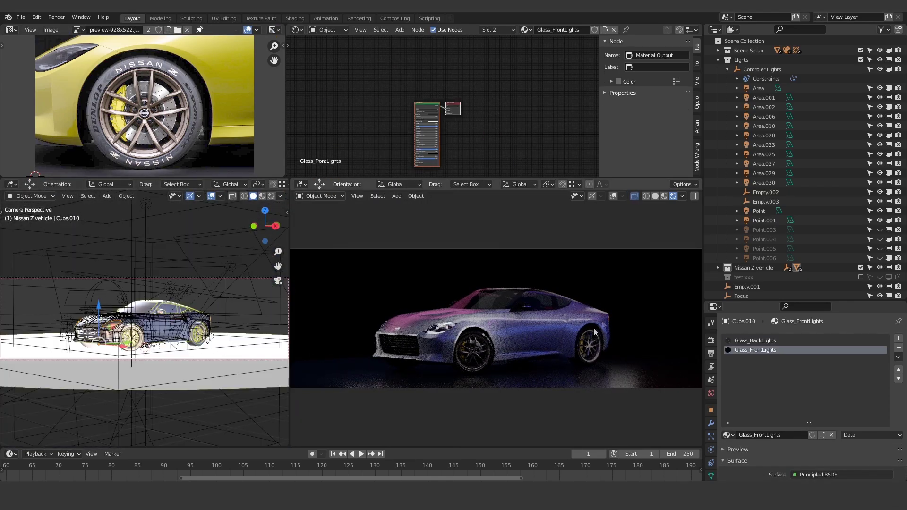
- Unhide the lights Point.003, Point.004, Point.005 and Point.006 under Controler Lights
{"action": "left_click", "coordinate": [878, 230]}
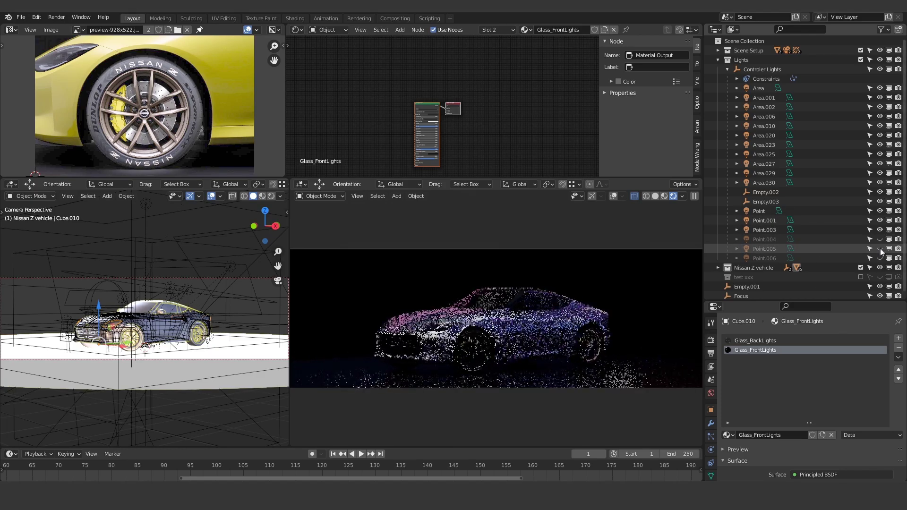
{"action": "left_click", "coordinate": [879, 258]}
{"action": "left_click", "coordinate": [879, 258]}
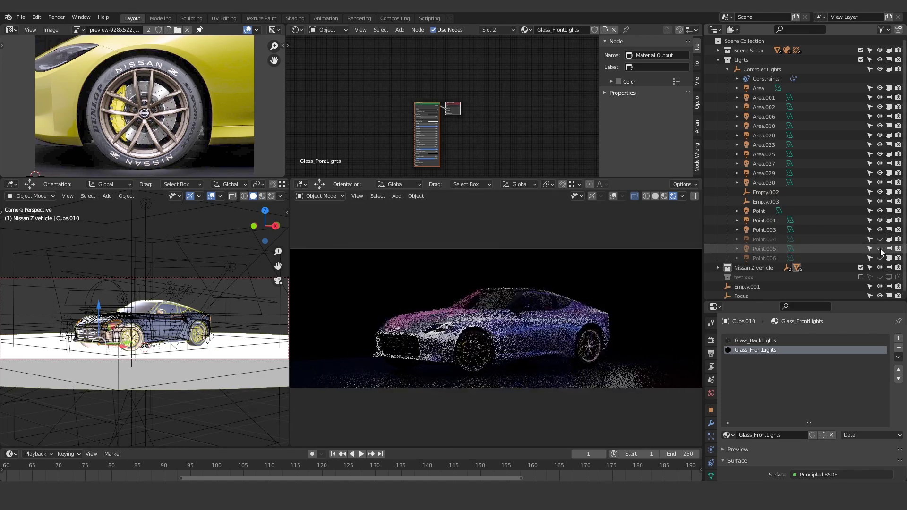
{"action": "left_click", "coordinate": [879, 220]}
{"action": "left_click", "coordinate": [879, 220]}
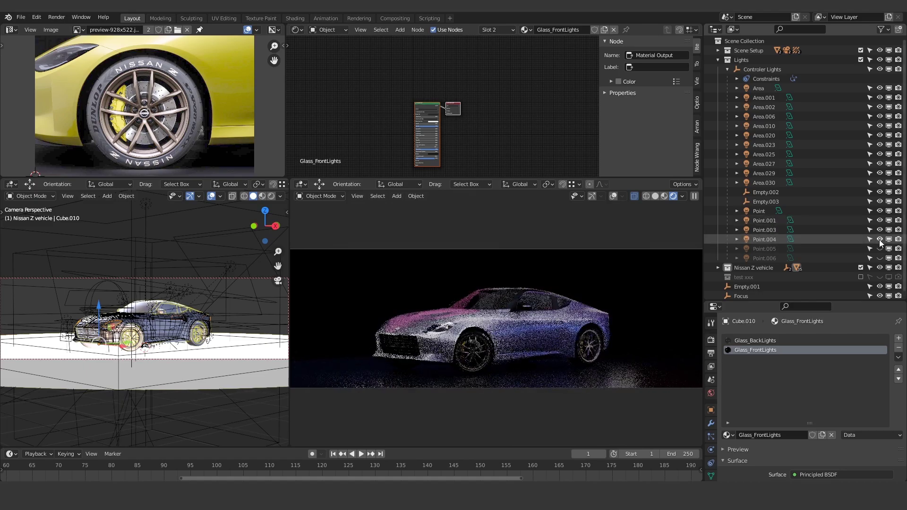
{"action": "left_click", "coordinate": [879, 239]}
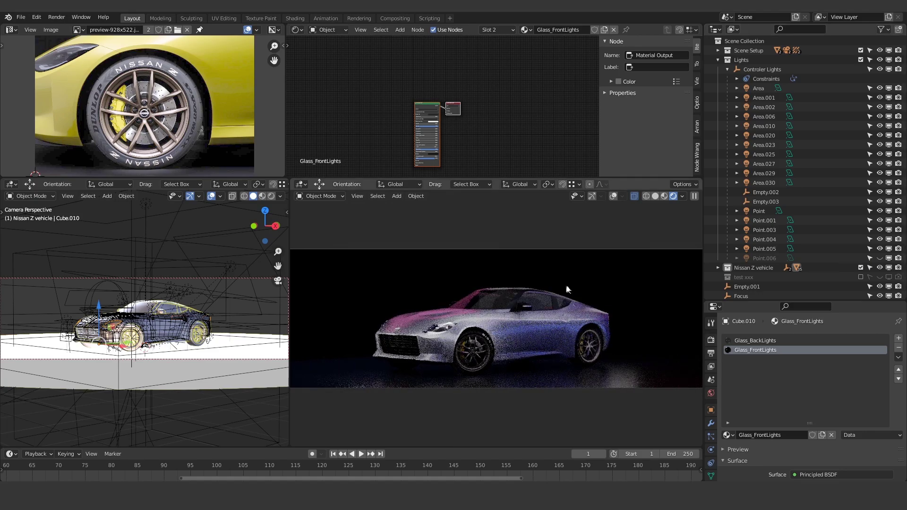
{"action": "left_click", "coordinate": [880, 248]}
{"action": "left_click", "coordinate": [879, 260]}
{"action": "middle_click_drag", "start_coordinate": [95, 307], "coordinate": [172, 361]}
{"action": "scroll", "coordinate": [119, 339], "scroll_direction": "up", "scroll_amount": 8}
{"action": "left_click", "coordinate": [879, 268]}
{"action": "left_click", "coordinate": [879, 267]}
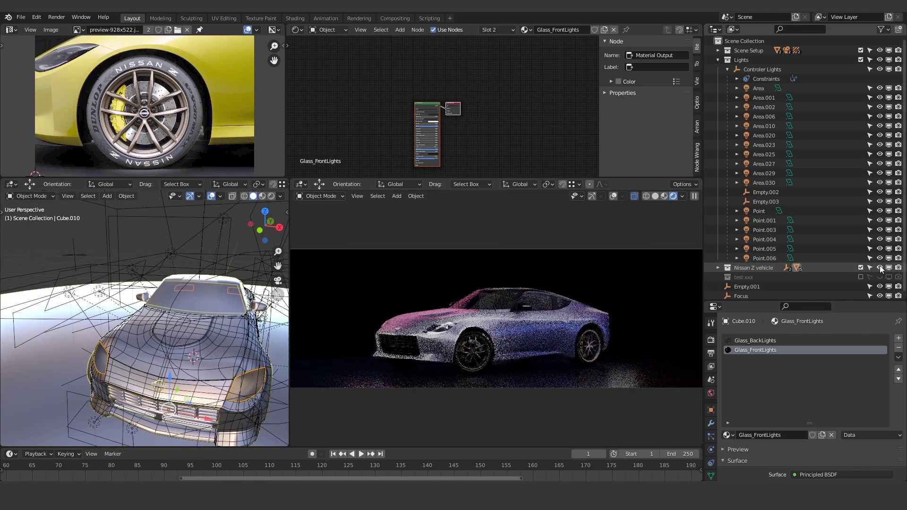
- Select the light Point.006, move it along the global Z axis and scale it down along Z
{"action": "left_click", "coordinate": [840, 258]}
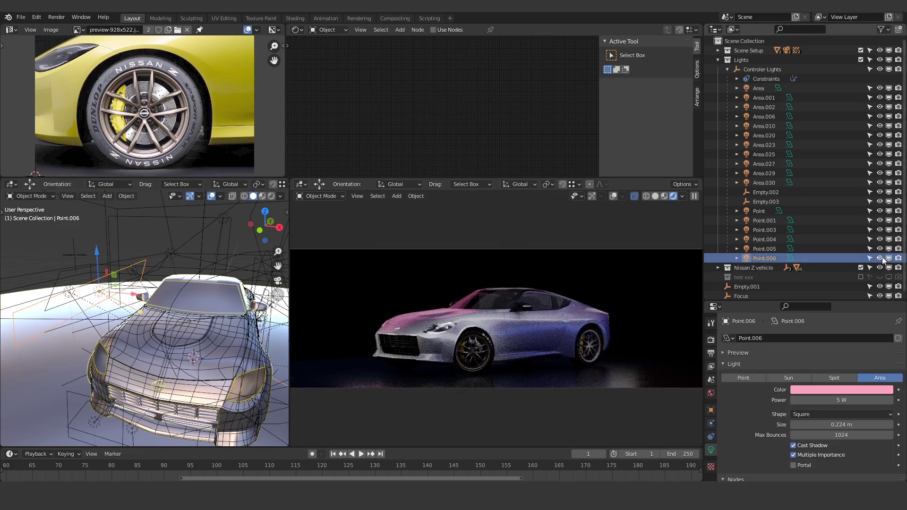
{"action": "key", "text": "z"}
{"action": "key", "text": "Escape"}
{"action": "key", "text": "g"}
{"action": "key", "text": "z"}
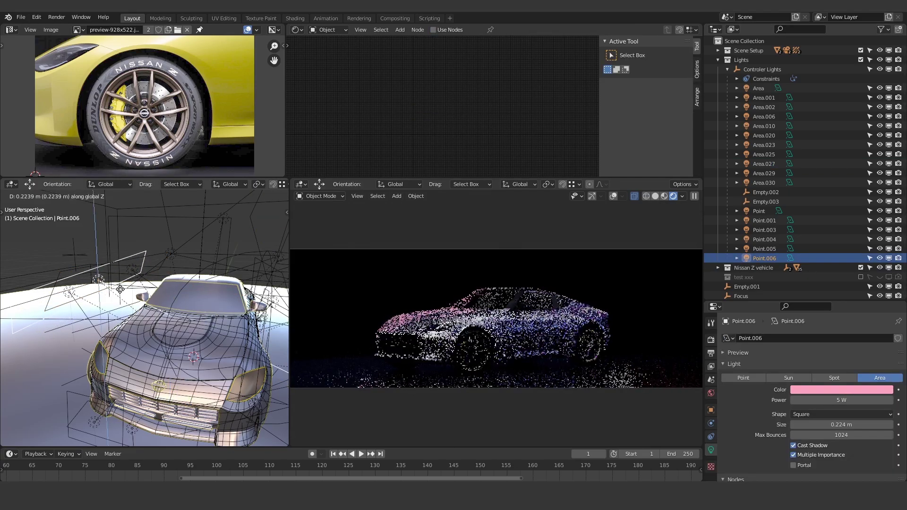
{"action": "left_click", "coordinate": [114, 317]}
{"action": "key", "text": "s"}
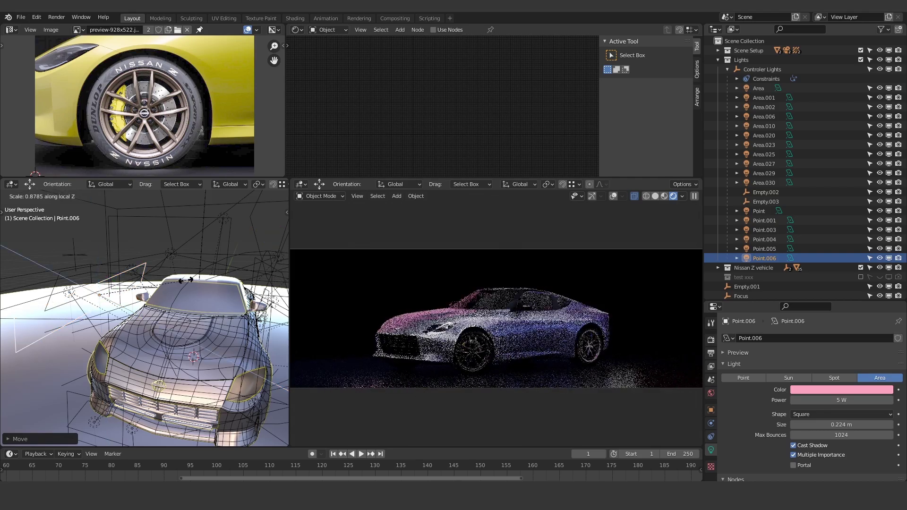
{"action": "left_click", "coordinate": [181, 281]}
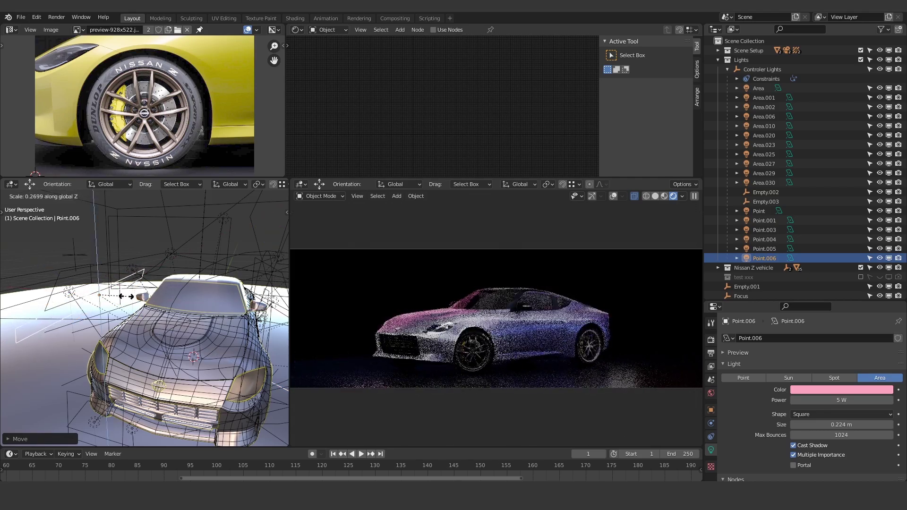
- Try stronger power values on the Point.006 light, and settle on a power of 3 W
{"action": "type", "text": "10"}
{"action": "key", "text": "Return"}
{"action": "double_click", "coordinate": [838, 400]}
{"action": "type", "text": "9"}
{"action": "key", "text": "Return"}
{"action": "left_click", "coordinate": [844, 400]}
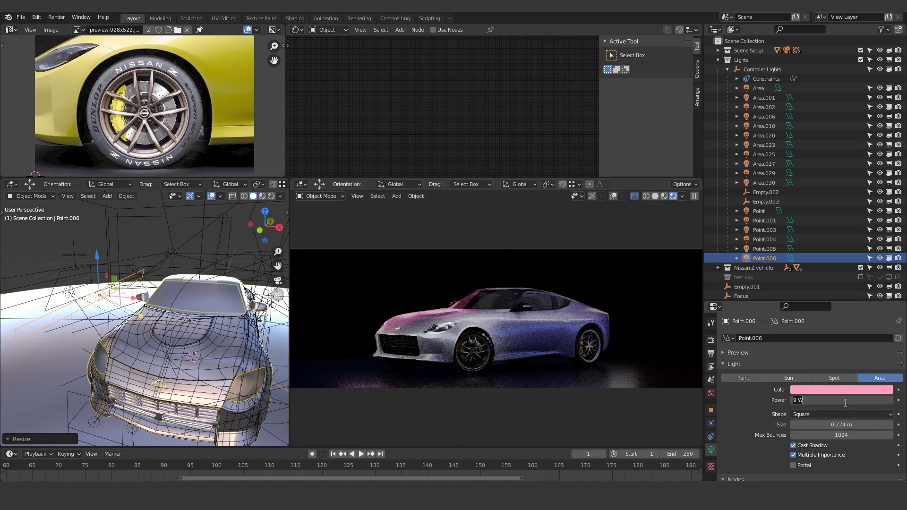
{"action": "type", "text": "3"}
{"action": "key", "text": "Return"}
- Change the Point.006 light's color to a saturated hot pink
{"action": "left_click", "coordinate": [842, 390]}
{"action": "left_click", "coordinate": [847, 324]}
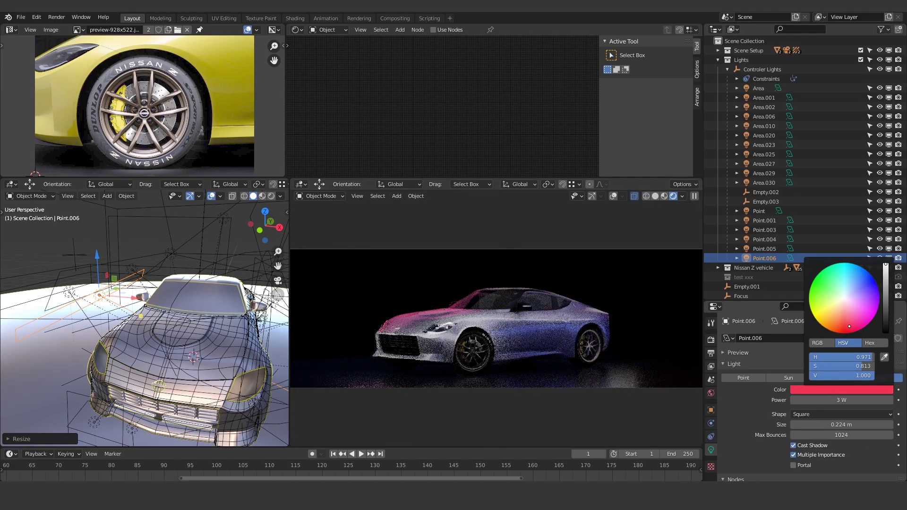
{"action": "left_click_drag", "start_coordinate": [847, 325], "coordinate": [861, 324]}
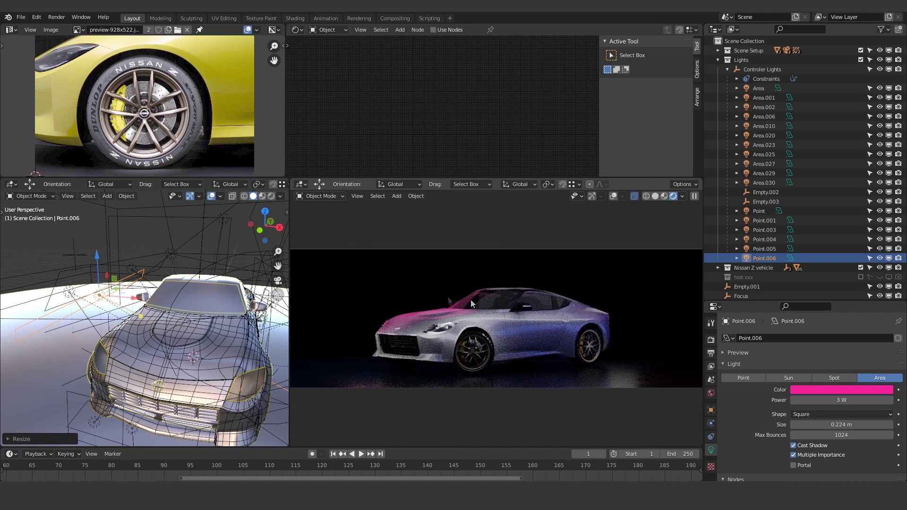
- Unhide BG wall in the Scene Setup collection, and show the scene from the camera with X-ray shading on
{"action": "left_click", "coordinate": [727, 69]}
{"action": "left_click", "coordinate": [718, 60]}
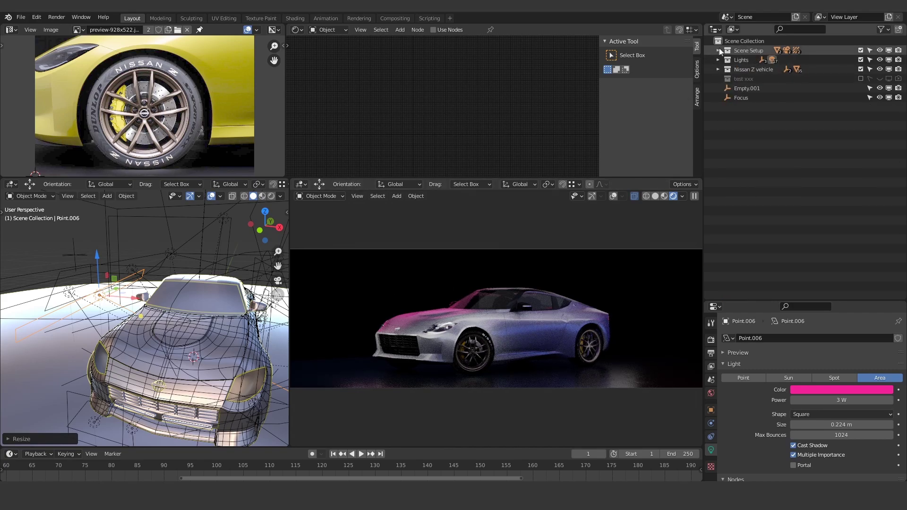
{"action": "left_click", "coordinate": [718, 50]}
{"action": "left_click", "coordinate": [879, 69]}
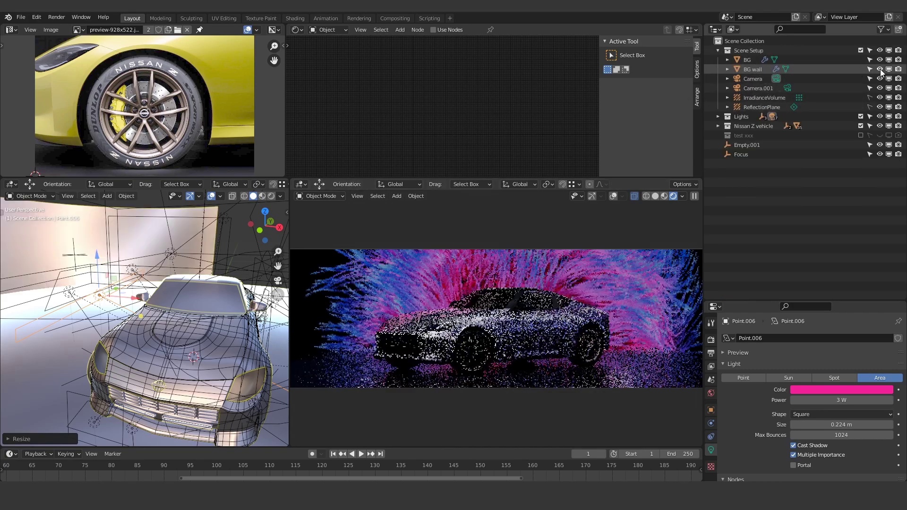
{"action": "key", "text": "KP_0"}
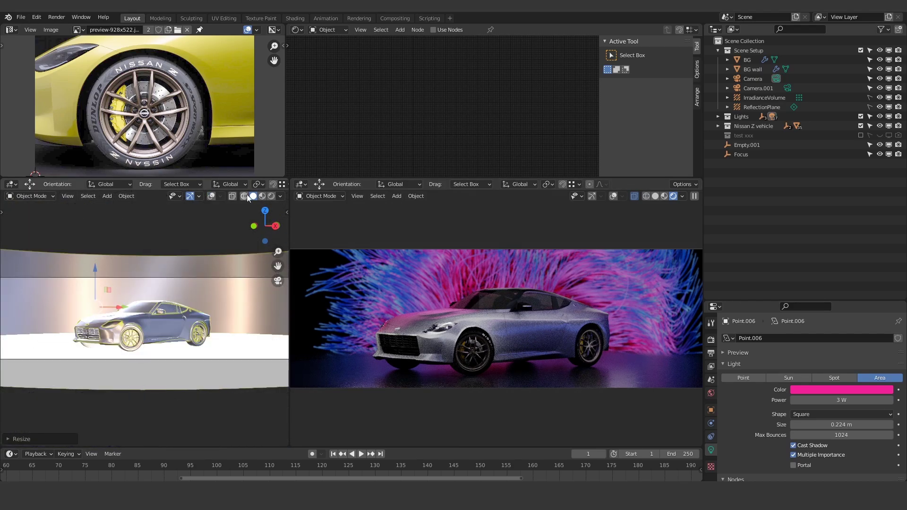
{"action": "left_click", "coordinate": [232, 196]}
- Select the car body and preview its yellow paint with the CARBODY_c53l Mix factor at 0, then restore it to 1
{"action": "left_click", "coordinate": [184, 313]}
{"action": "scroll", "coordinate": [476, 109], "scroll_direction": "up", "scroll_amount": 4}
{"action": "scroll", "coordinate": [476, 106], "scroll_direction": "up", "scroll_amount": 2}
{"action": "left_click_drag", "start_coordinate": [476, 107], "coordinate": [405, 107]}
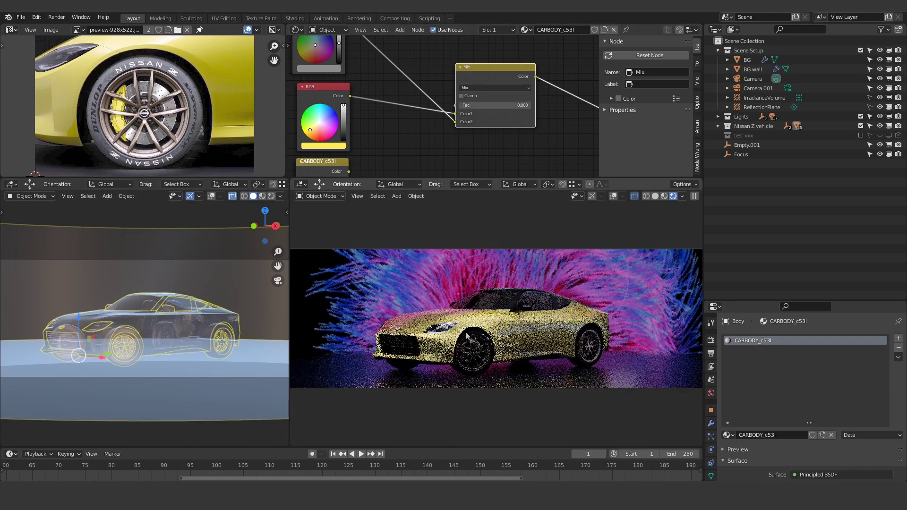
{"action": "left_click_drag", "start_coordinate": [487, 108], "coordinate": [532, 111]}
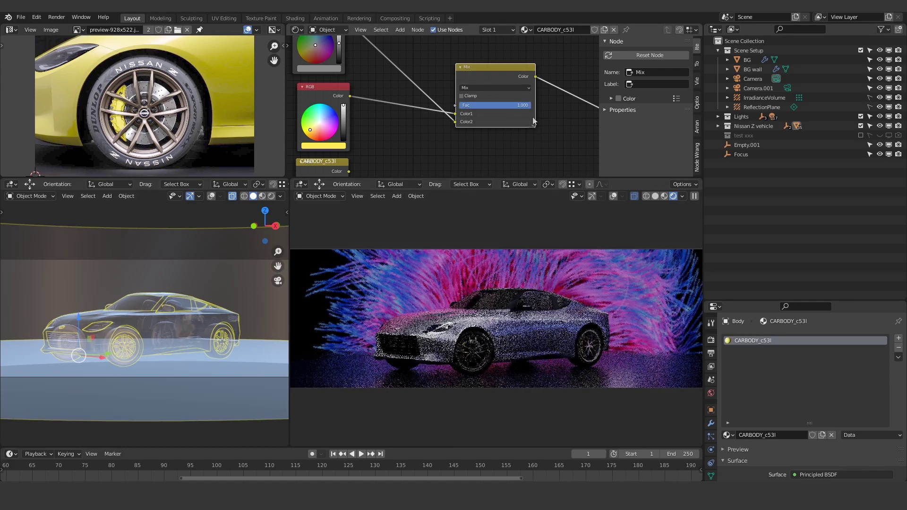
- Replace the shader node area with a text editor and write "TEST SCENE - Nissan Z" in a new text block
{"action": "left_click", "coordinate": [297, 30]}
{"action": "left_click", "coordinate": [486, 57]}
{"action": "type", "text": "TES"}
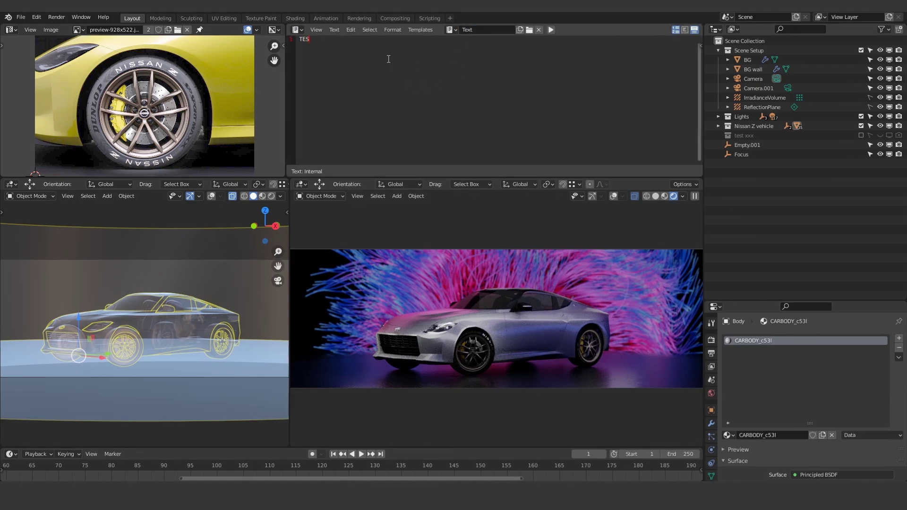
{"action": "type", "text": "T SCENE - Nissan "}
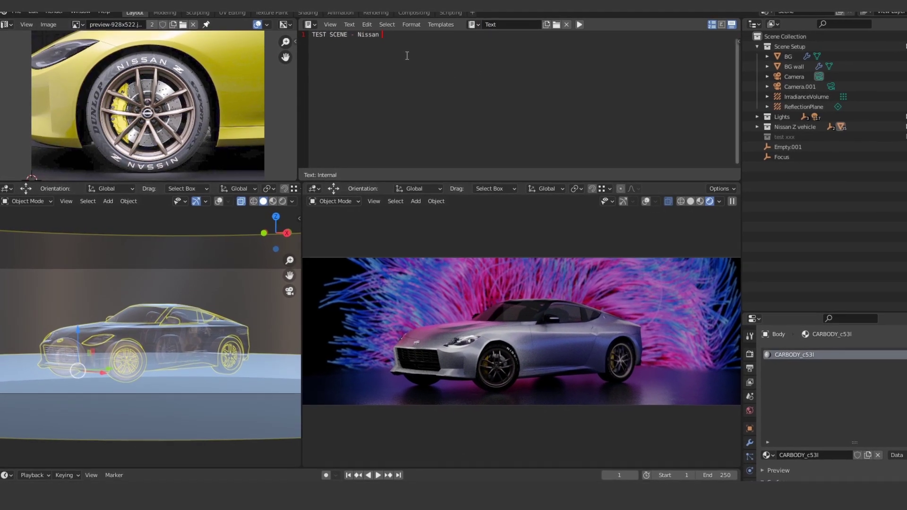
{"action": "type", "text": "Z"}
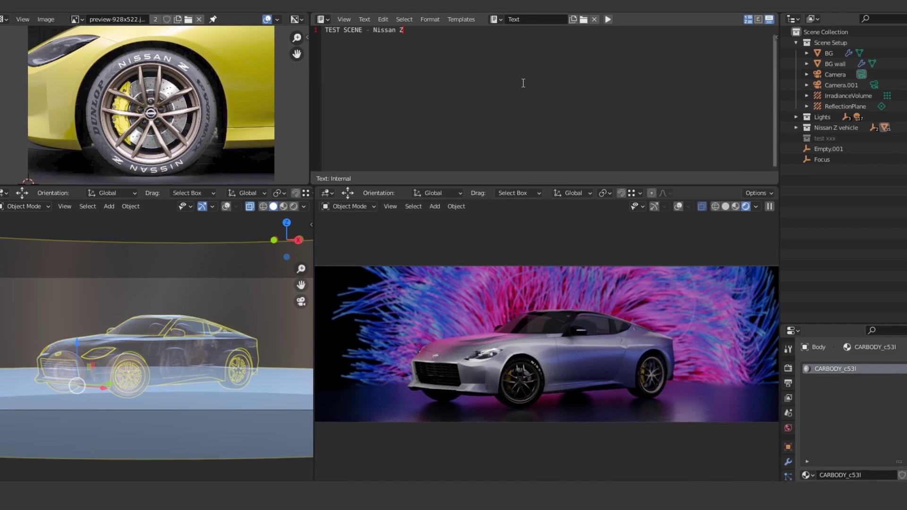